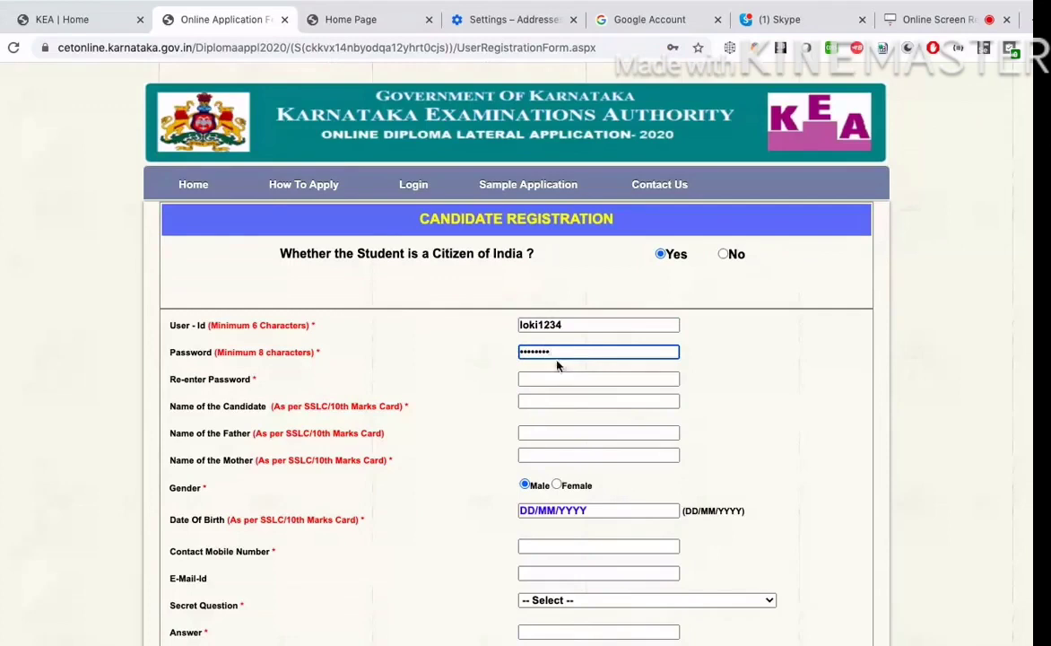
# - Confirm the password by re-entering it, and fill in the candidate's full name
pyautogui.click(549, 378)
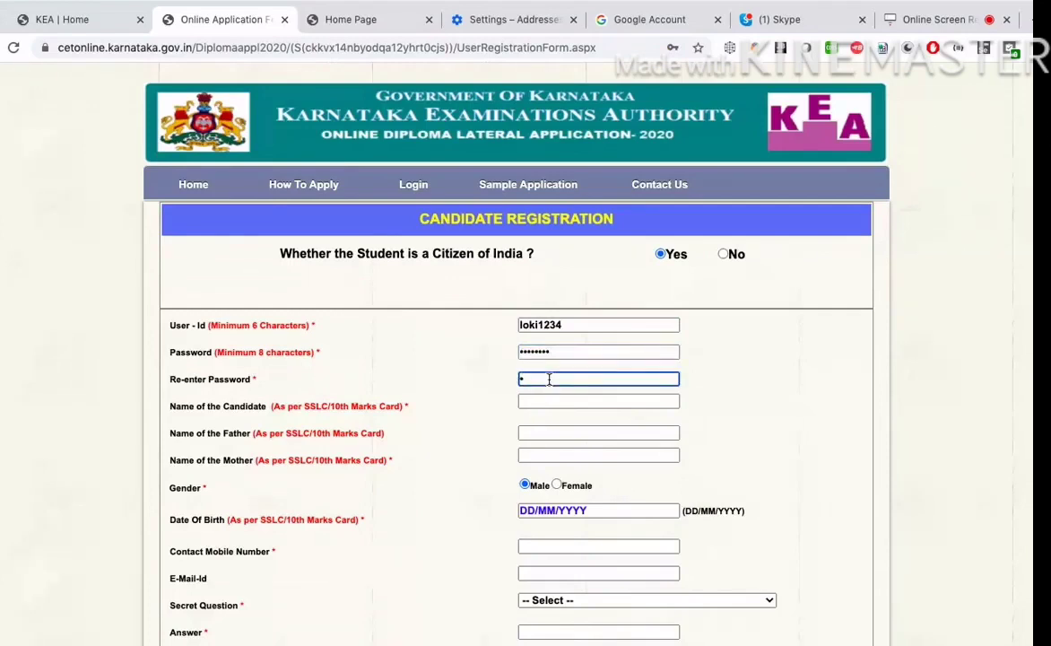
pyautogui.click(543, 398)
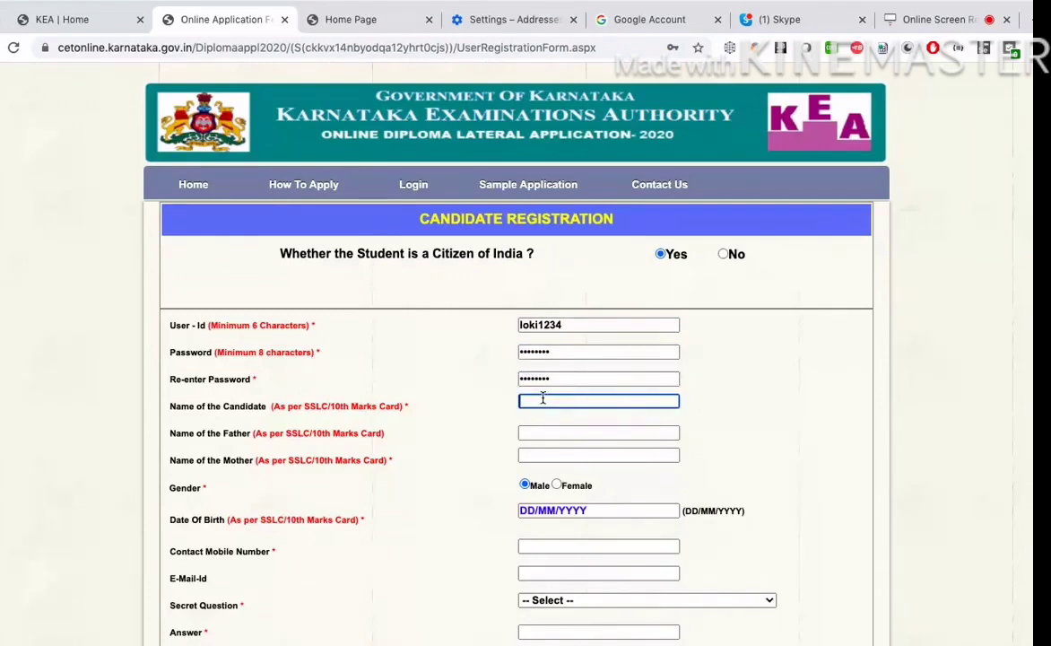
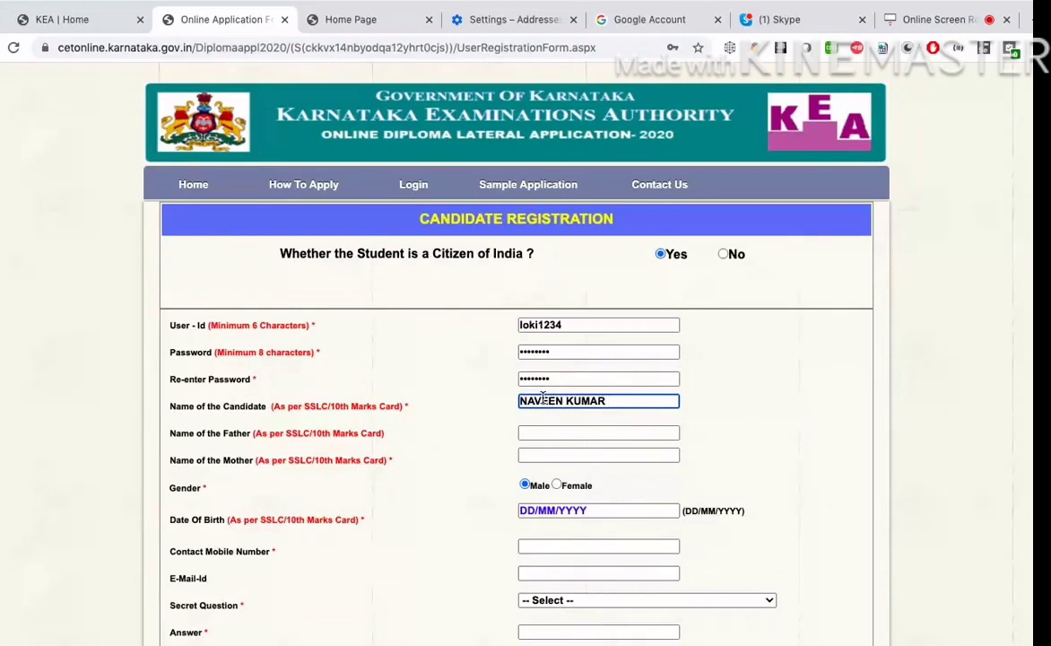
# - Fill in the father's and mother's names, correcting typos in the mother's name
pyautogui.click(535, 435)
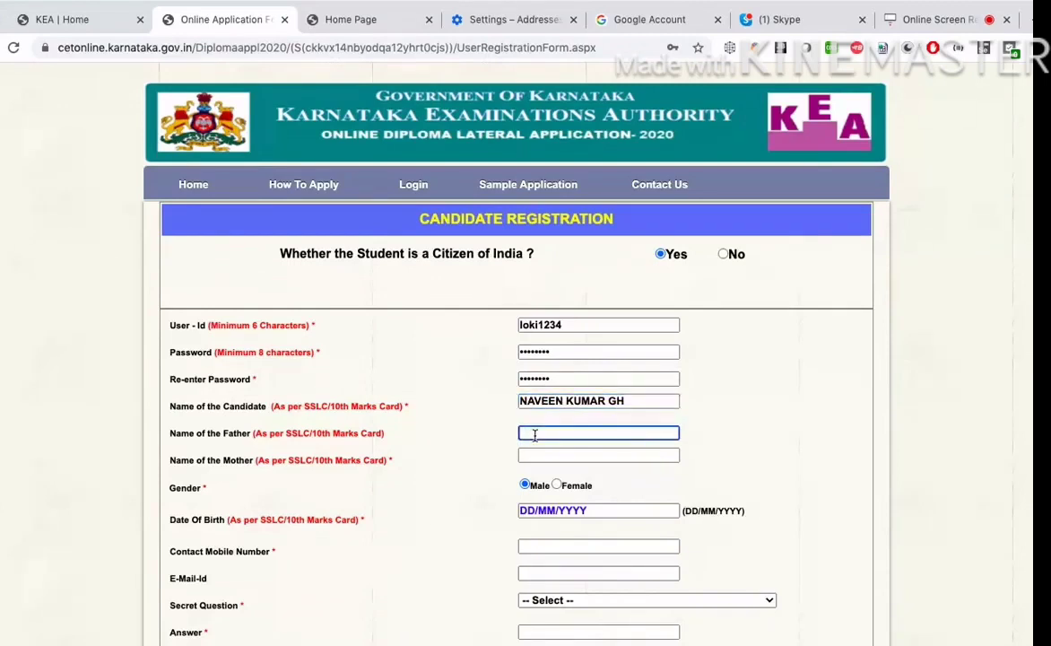
pyautogui.write('R')
pyautogui.write('AGI')
pyautogui.write('UMUR')
pyautogui.write('THI')
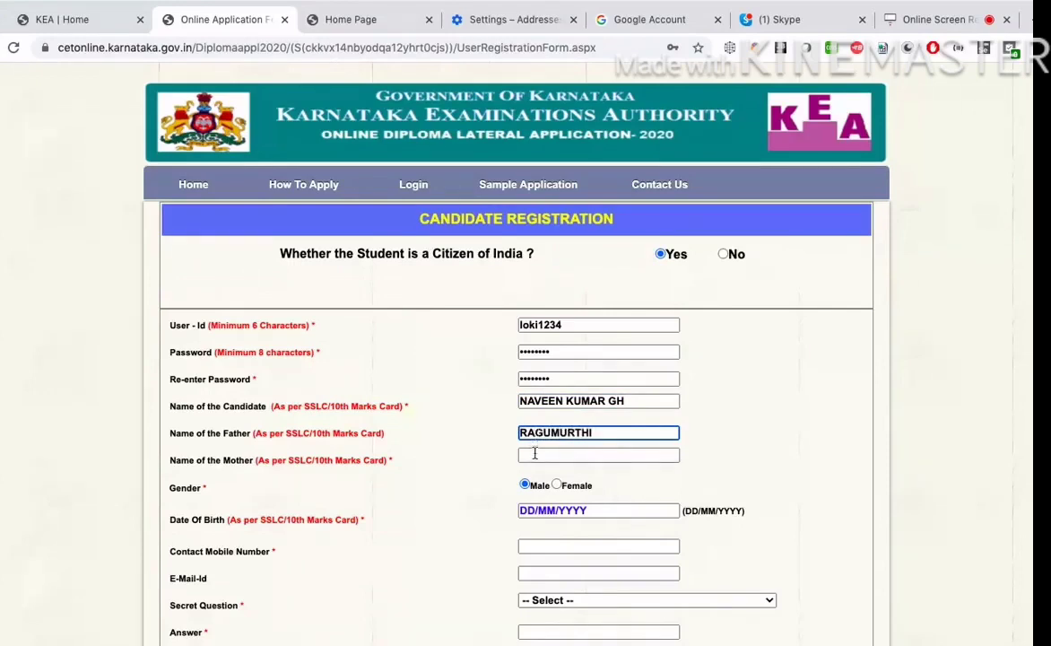
pyautogui.click(536, 455)
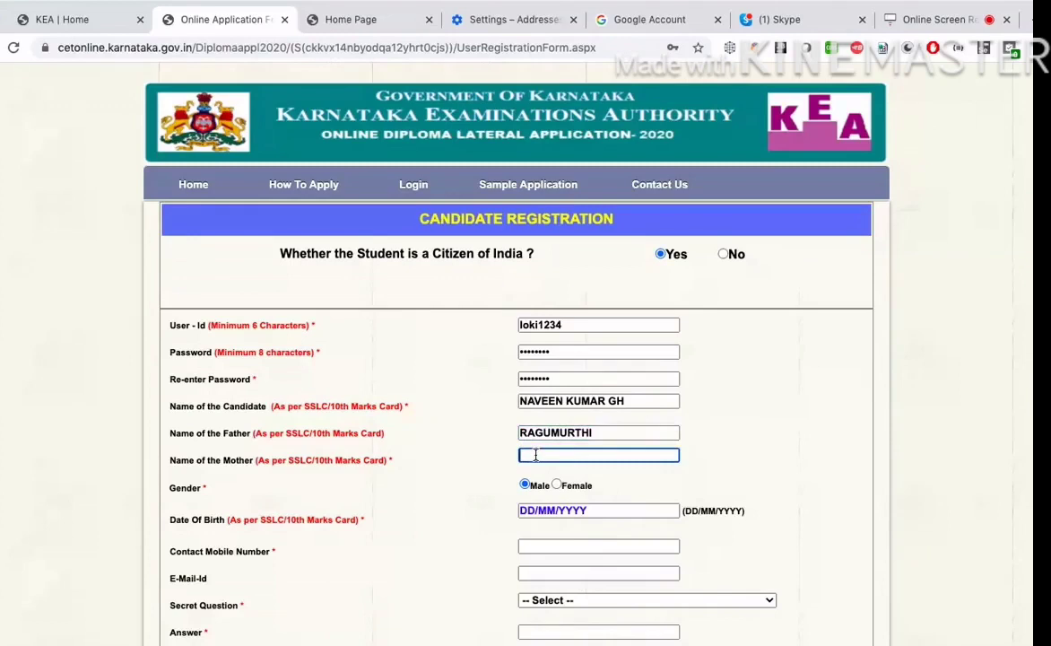
pyautogui.write('G')
pyautogui.press('BackSpace')
pyautogui.write('REKA')
pyautogui.press('BackSpace')
pyautogui.write('EKA')
pyautogui.click(545, 511)
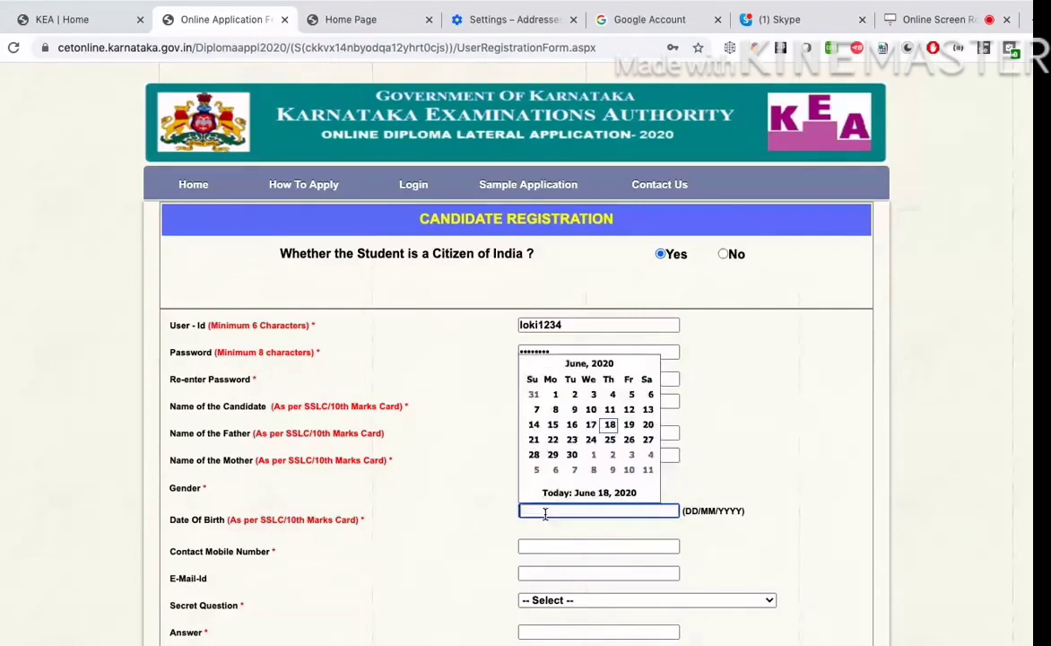
pyautogui.click(590, 364)
pyautogui.click(531, 366)
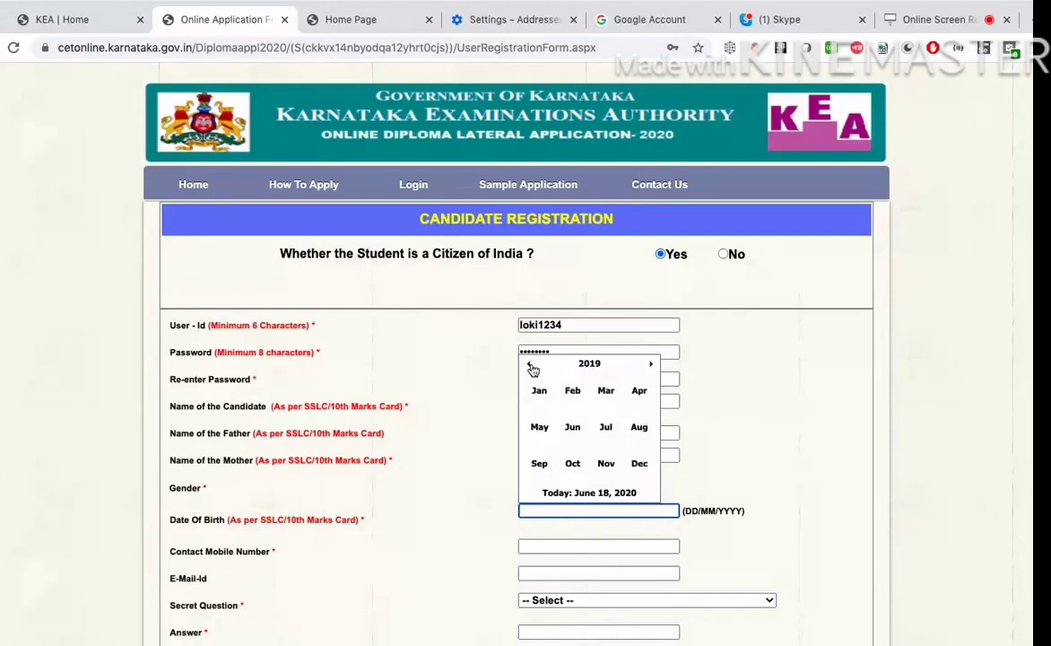
pyautogui.click(588, 365)
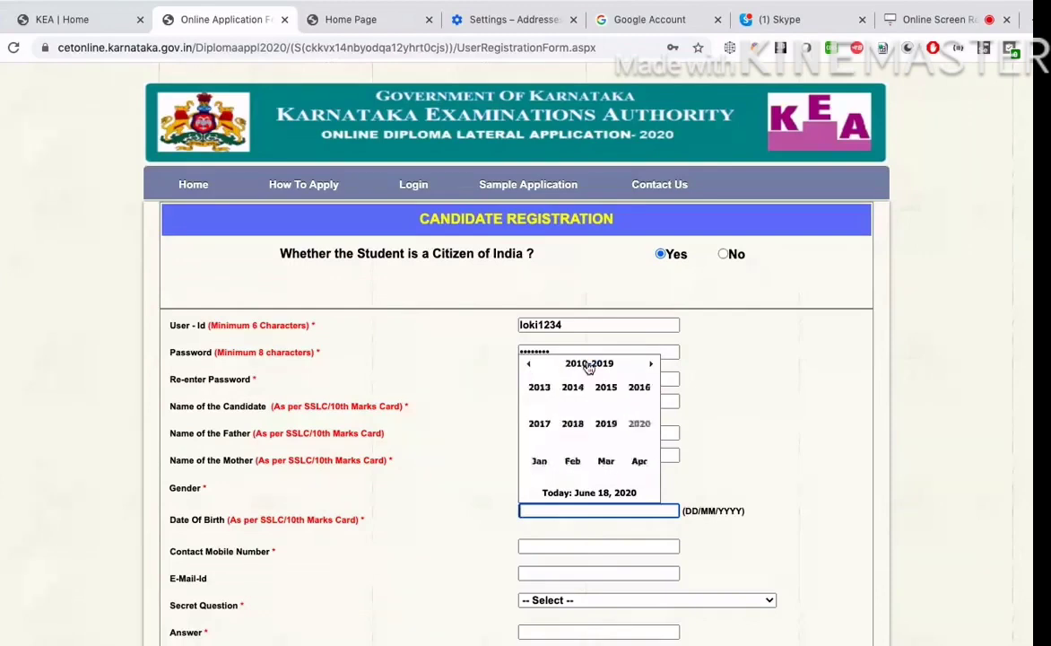
pyautogui.click(530, 365)
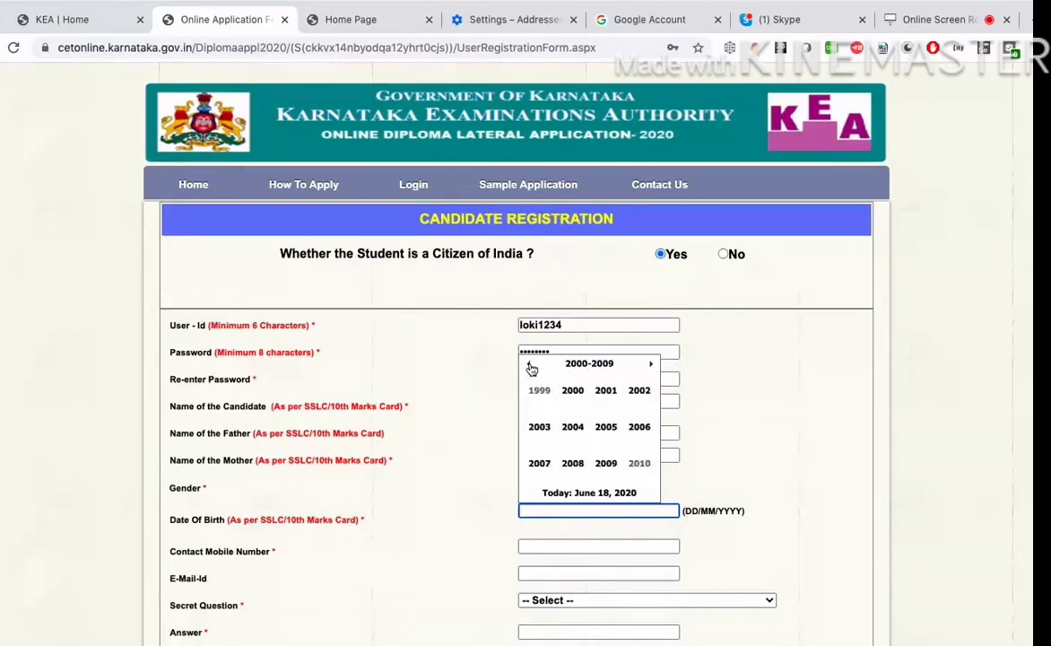
pyautogui.click(573, 390)
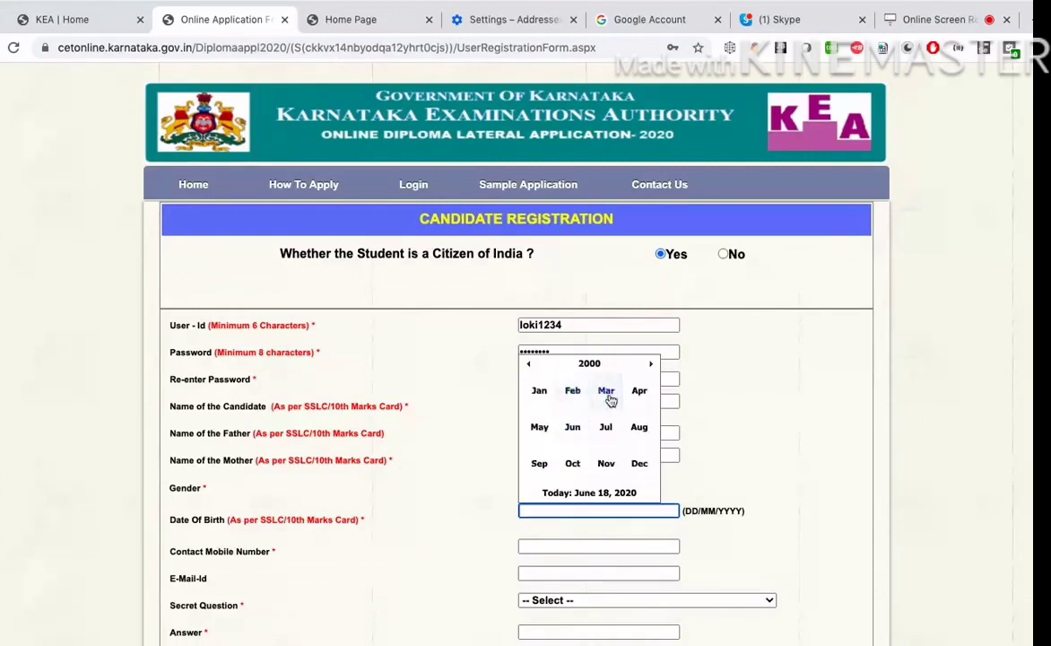
pyautogui.click(639, 393)
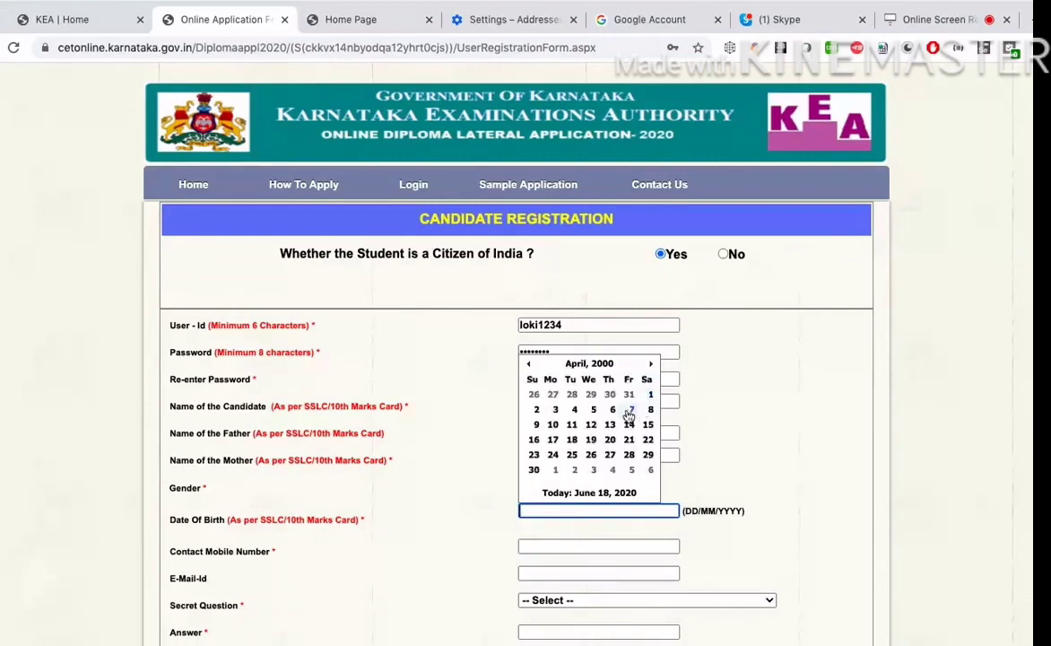
pyautogui.click(627, 400)
# - Enter the contact mobile number
pyautogui.click(550, 544)
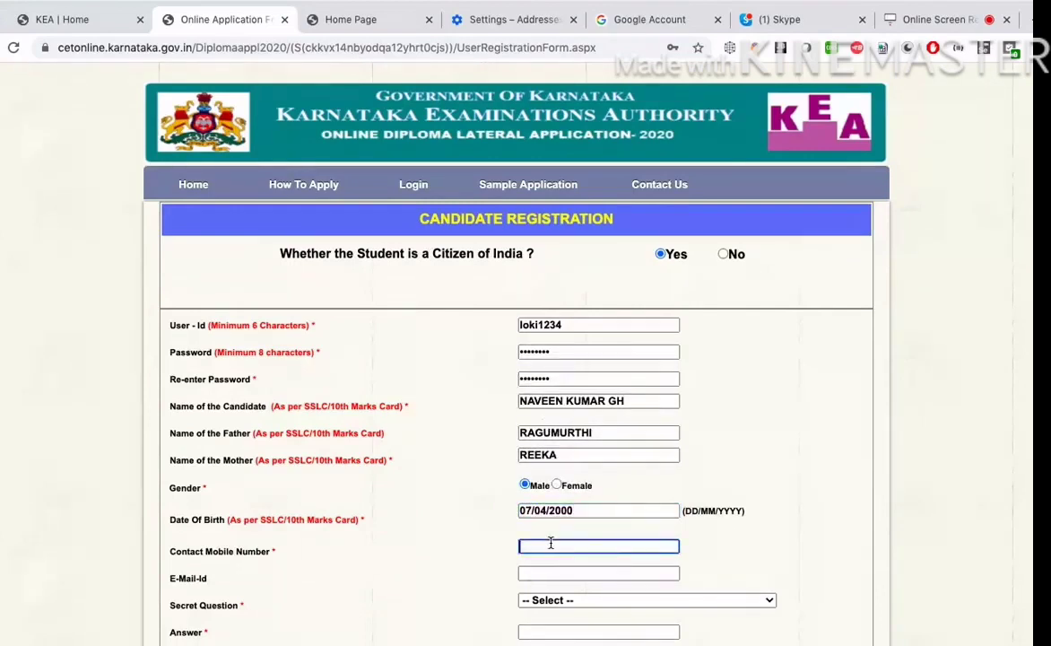
pyautogui.write('78')
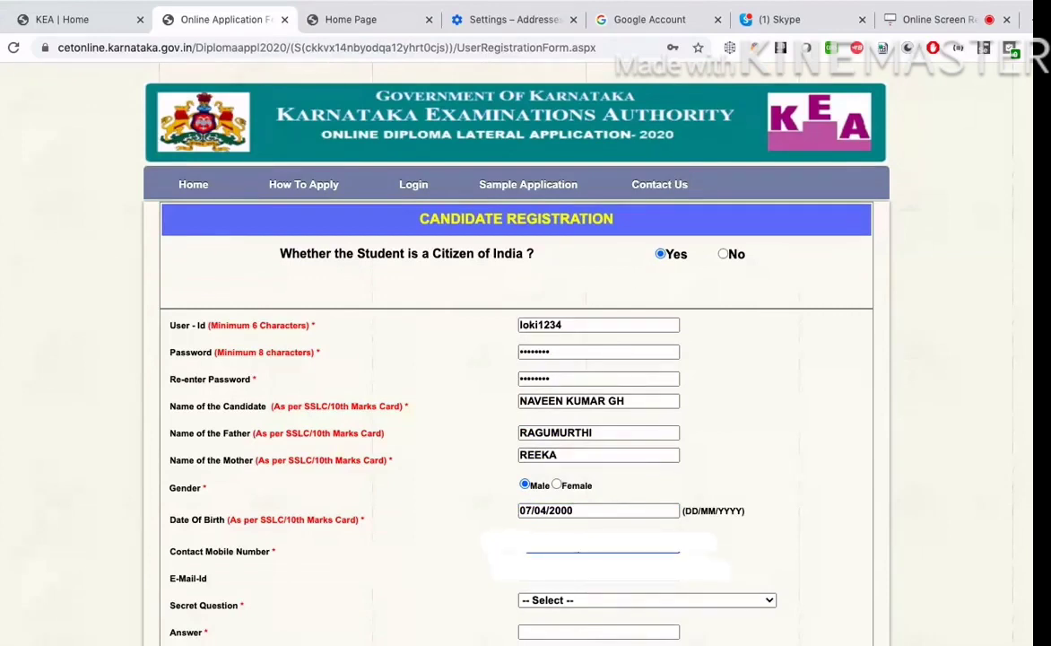
pyautogui.scroll(-3, 558, 575)
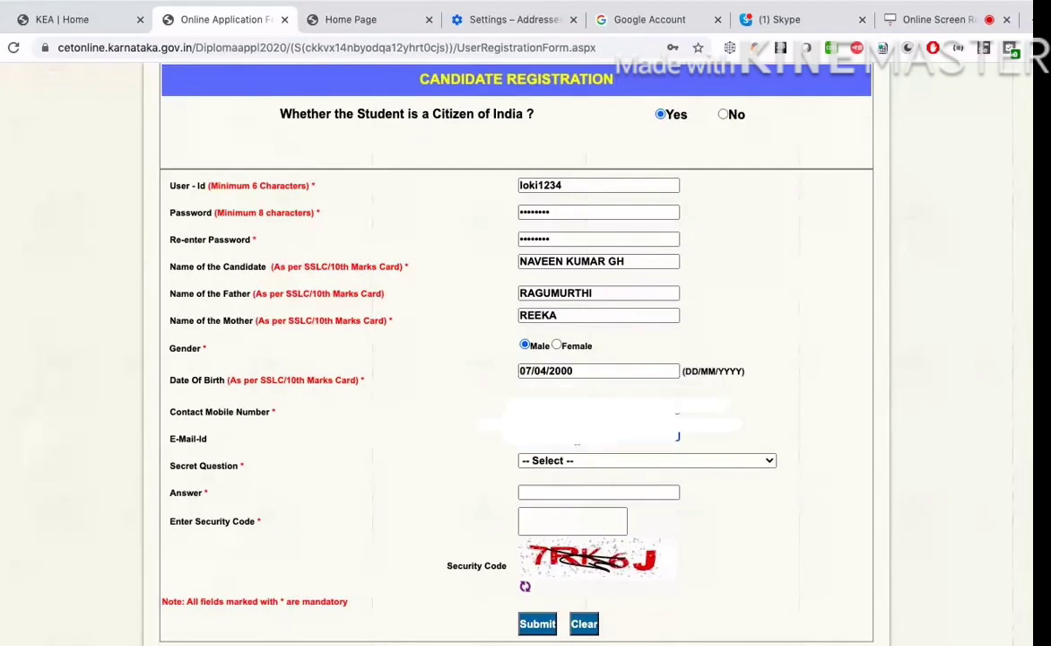
# - Choose the mother's-name secret question, type its answer, and enter the displayed security code
pyautogui.click(573, 477)
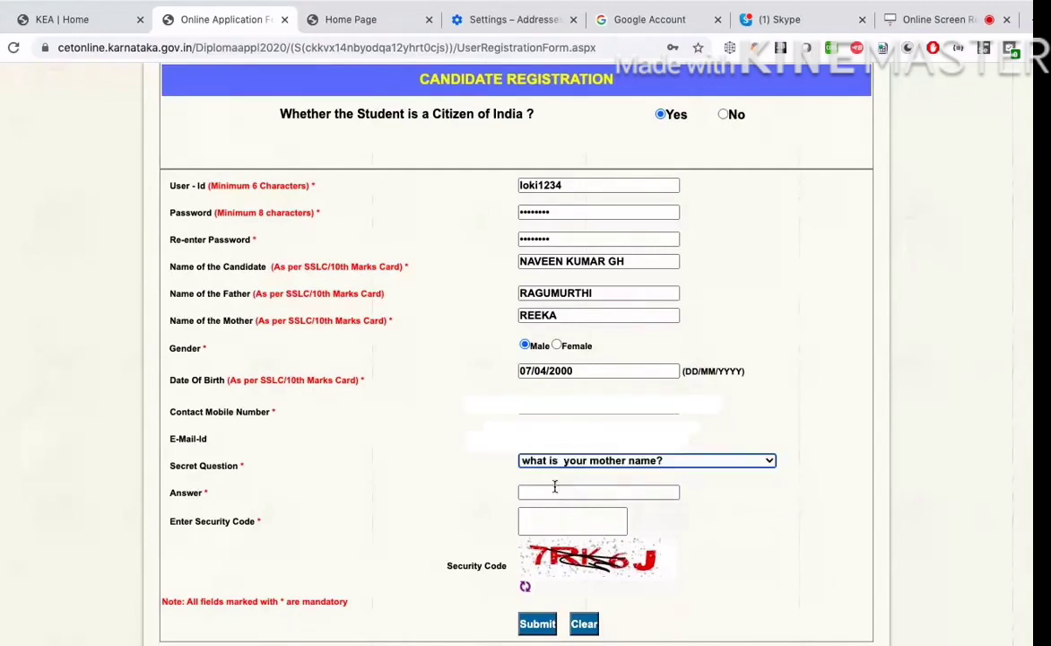
pyautogui.click(551, 495)
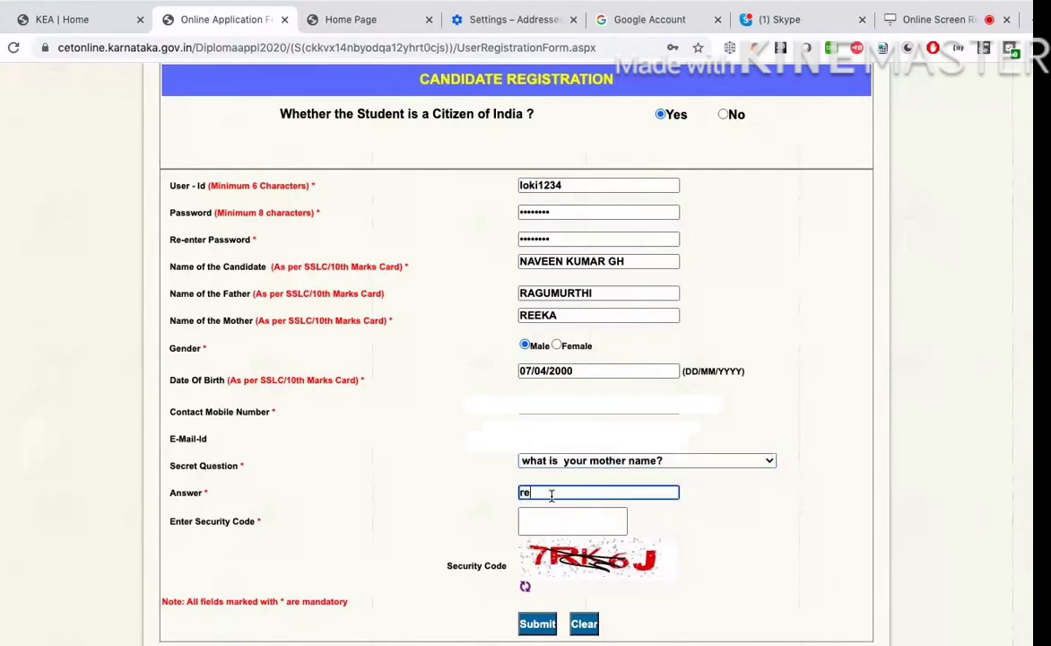
pyautogui.click(543, 519)
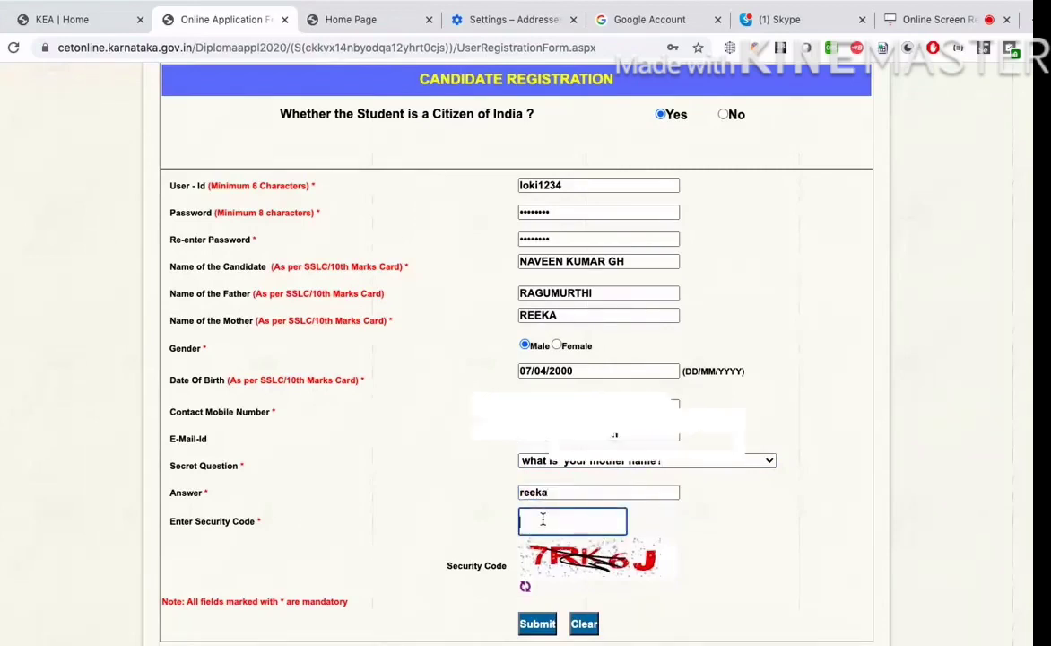
pyautogui.write('7RK')
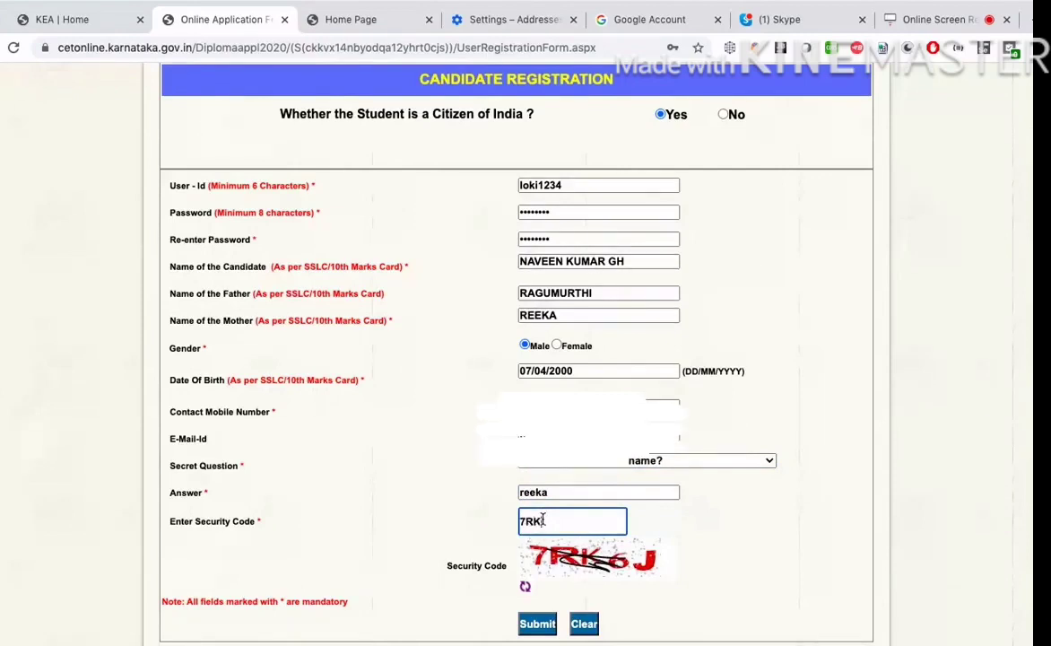
pyautogui.write('6')
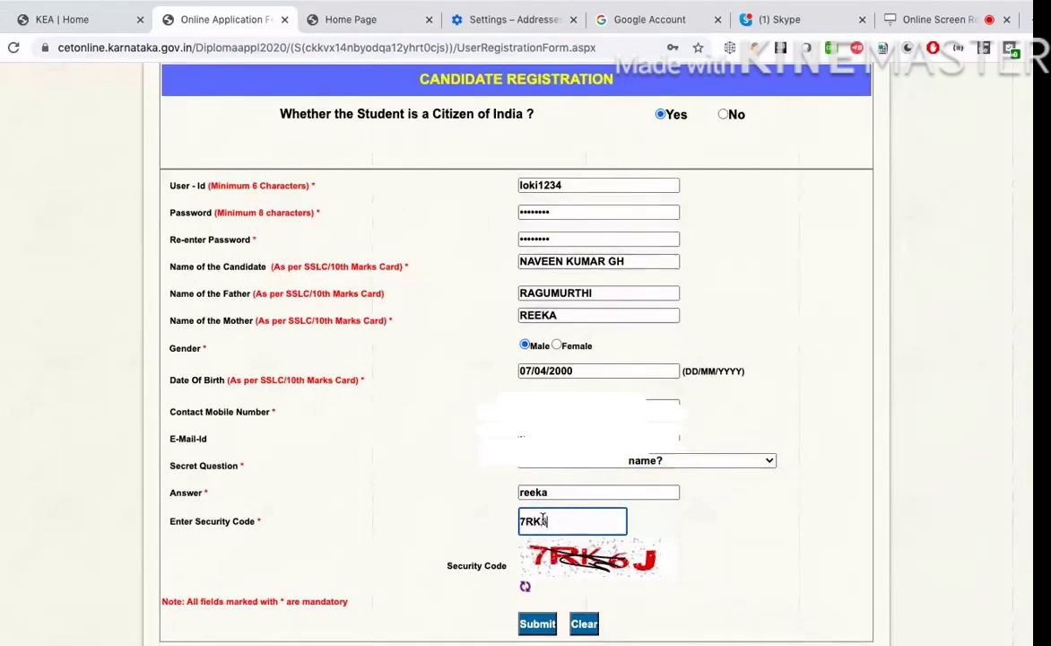
pyautogui.write('J')
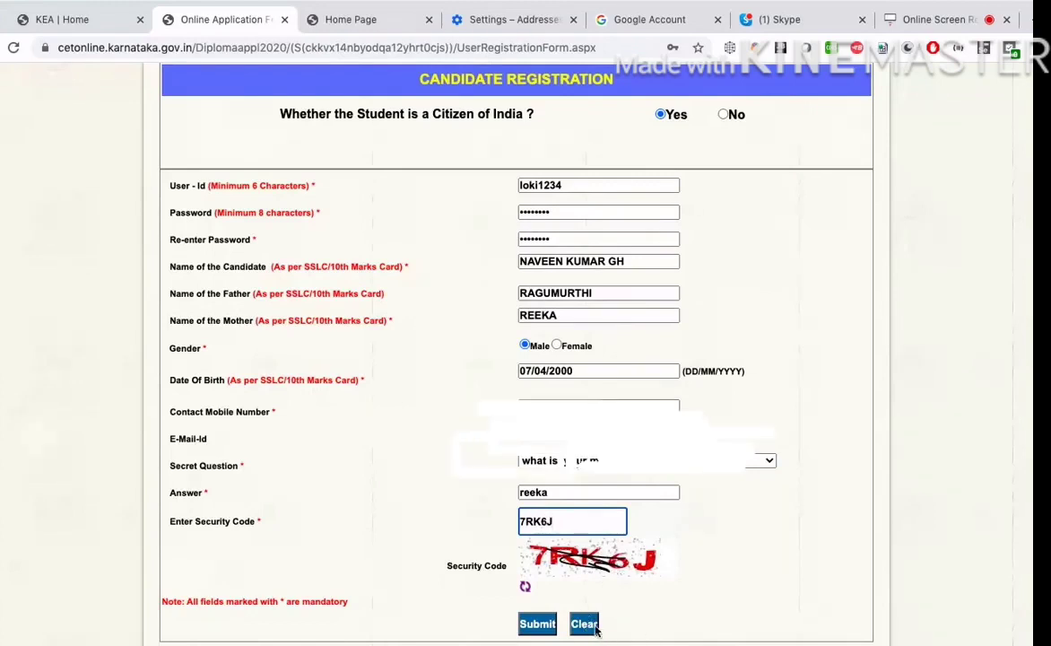
pyautogui.scroll(-2, 588, 602)
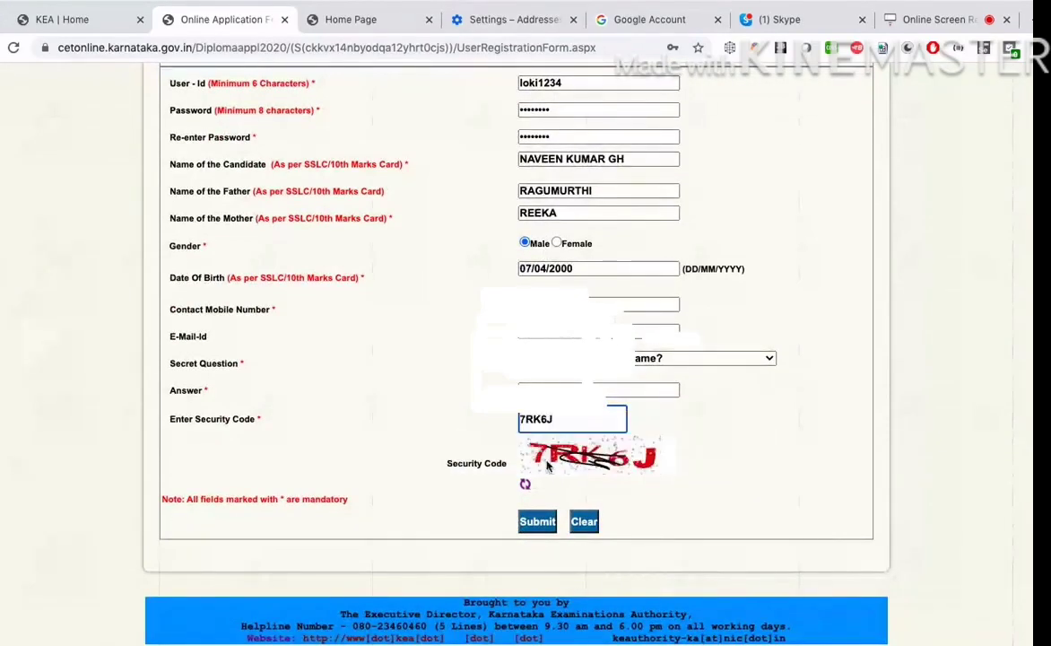
# - Submit the registration form, then follow the success message's link to the login page
pyautogui.click(530, 529)
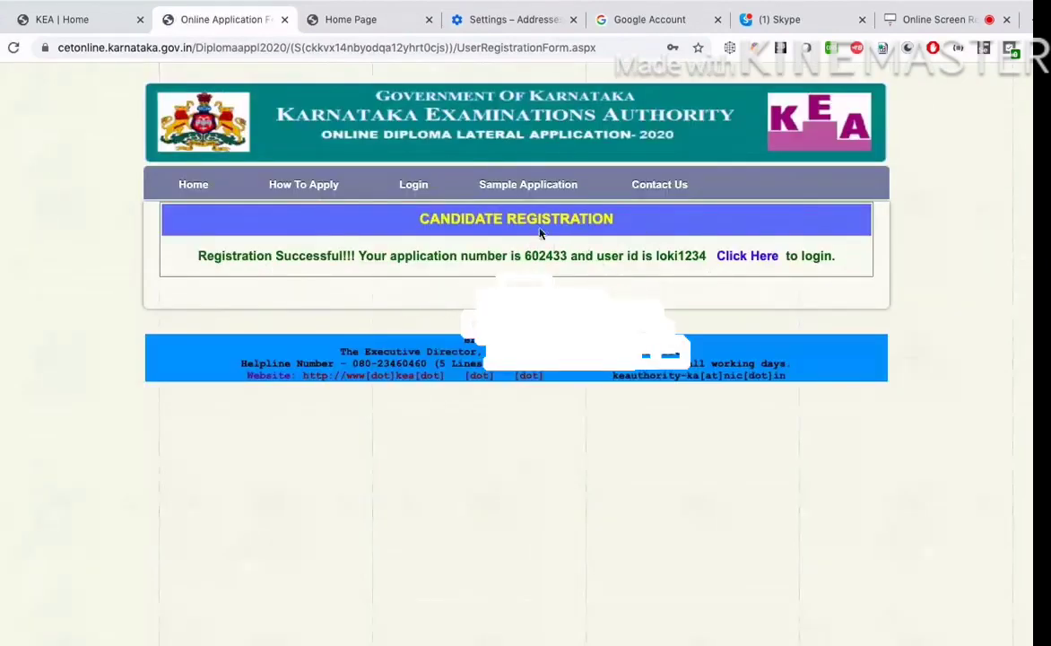
pyautogui.click(739, 259)
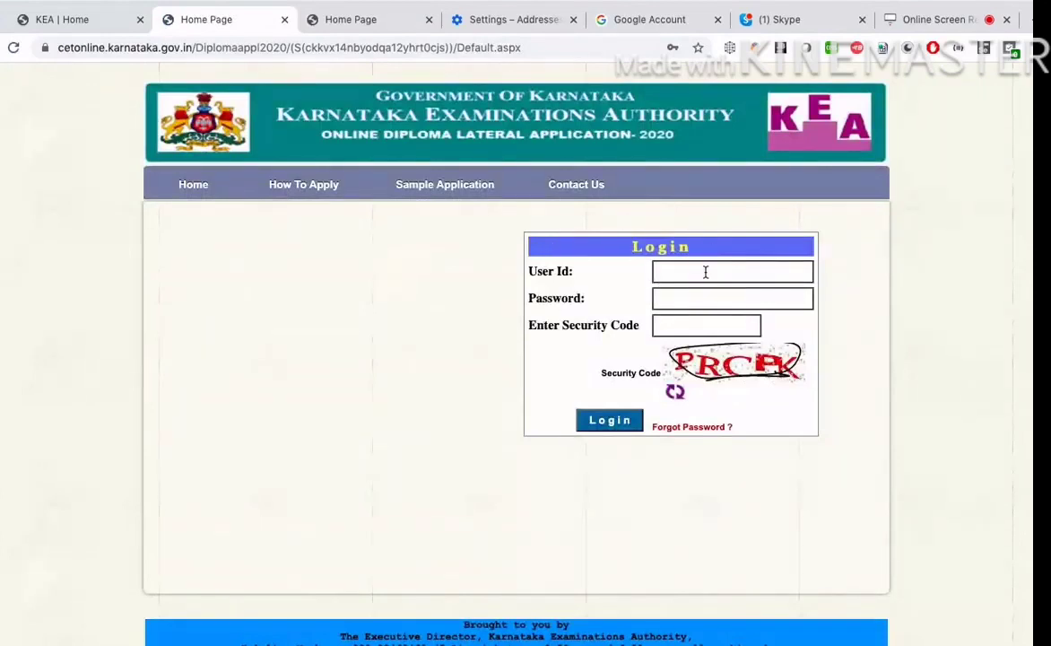
# - Enter the registered user ID and the account password in the Login box
pyautogui.click(706, 272)
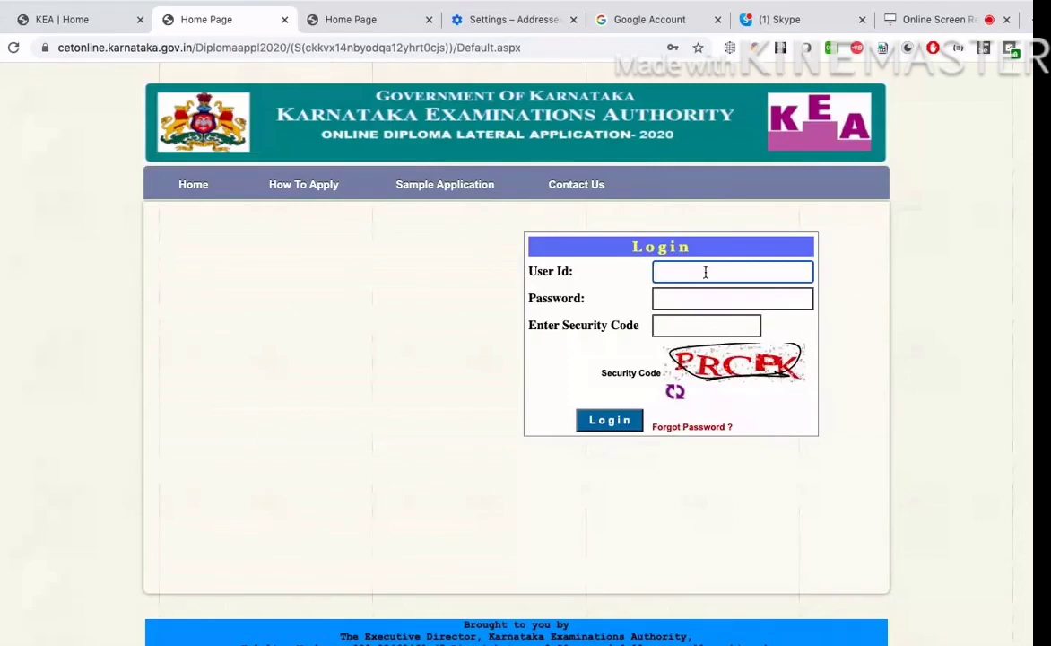
pyautogui.write('LOKI123')
pyautogui.press('BackSpace')
pyautogui.press('BackSpace')
pyautogui.press('BackSpace')
pyautogui.press('BackSpace')
pyautogui.press('BackSpace')
pyautogui.press('BackSpace')
pyautogui.press('BackSpace')
pyautogui.write('LOKI123')
pyautogui.click(685, 298)
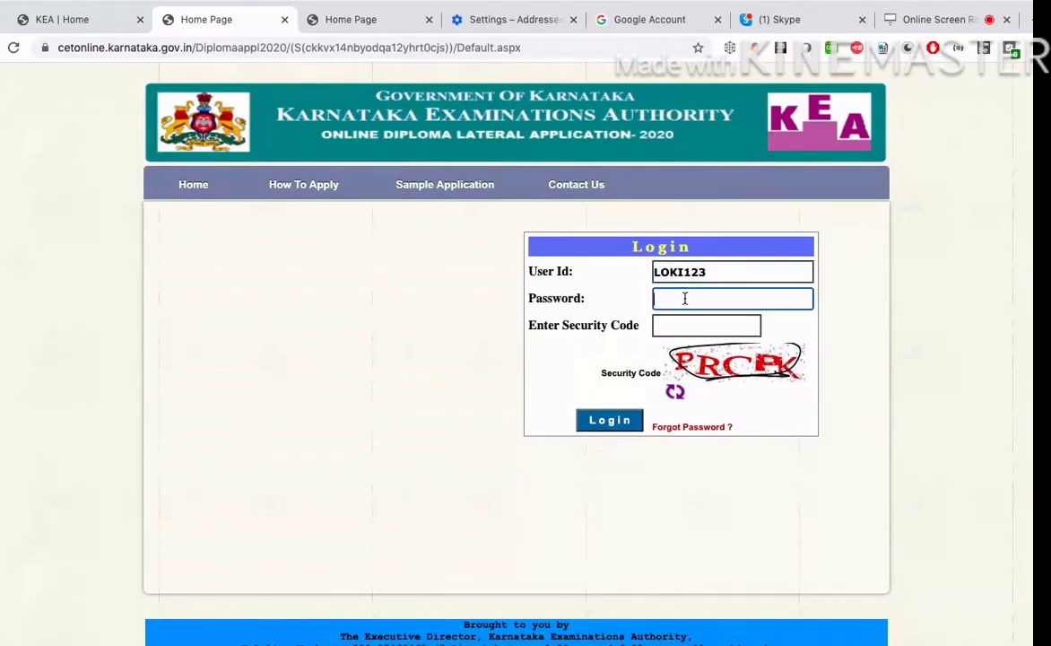
pyautogui.write('••••••••')
# - Enter the displayed security code, correcting mistakes, and log in to the portal
pyautogui.click(674, 325)
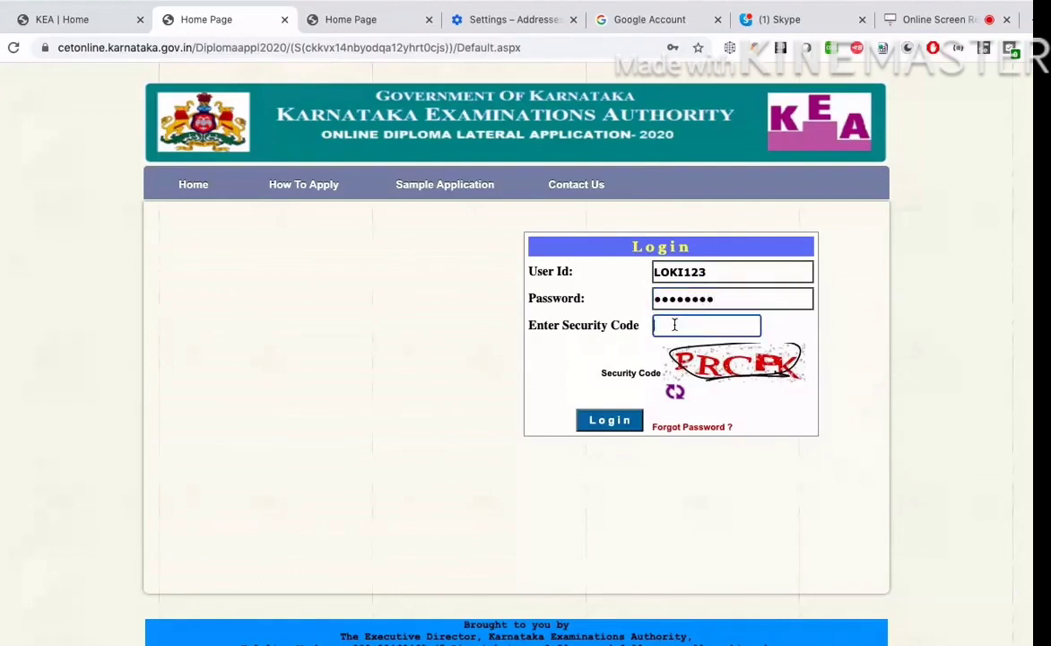
pyautogui.write('123')
pyautogui.press('BackSpace')
pyautogui.press('BackSpace')
pyautogui.press('BackSpace')
pyautogui.write('pr')
pyautogui.press('BackSpace')
pyautogui.press('BackSpace')
pyautogui.write('PRG')
pyautogui.press('BackSpace')
pyautogui.write('CPK')
pyautogui.click(612, 421)
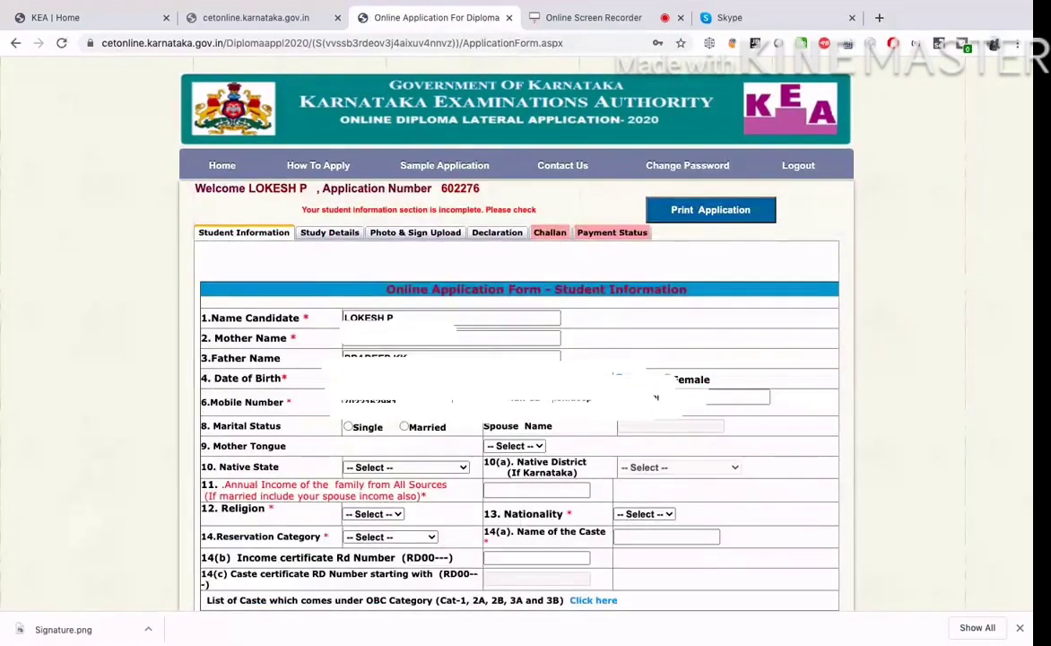
# - Choose Tamil as mother tongue and KARNATAKA as native state on Student Information
pyautogui.scroll(-1, 520, 359)
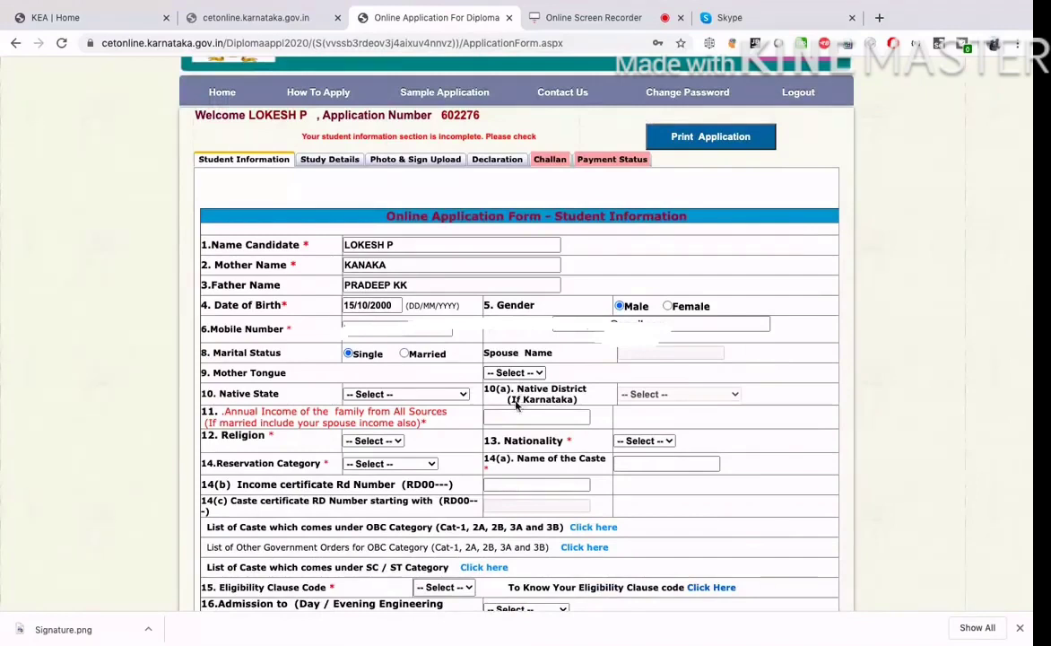
pyautogui.click(514, 372)
pyautogui.click(543, 347)
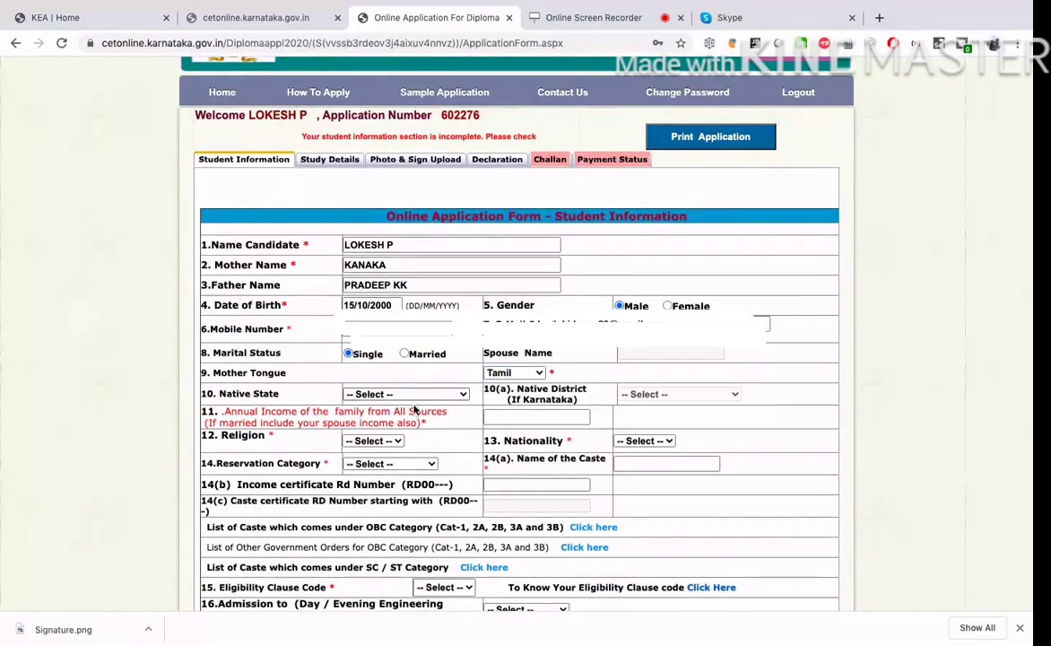
pyautogui.click(406, 394)
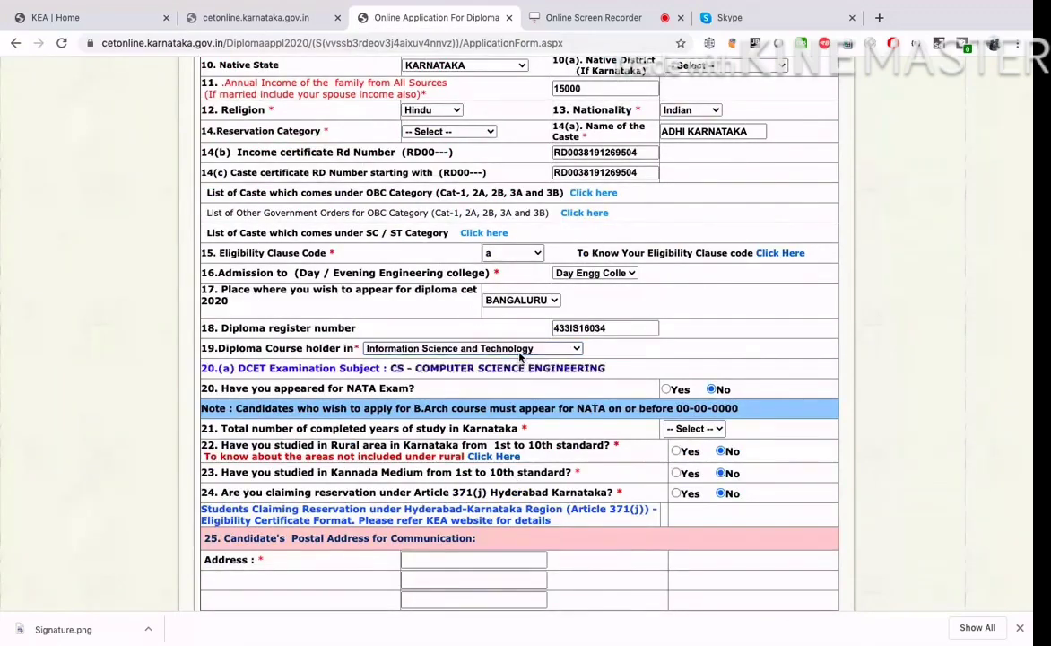
# - Set the postal address state to KARNATAKA and district to BANGALORE URBAN (BENGALURU)
pyautogui.scroll(-1, 519, 357)
pyautogui.scroll(-3, 675, 375)
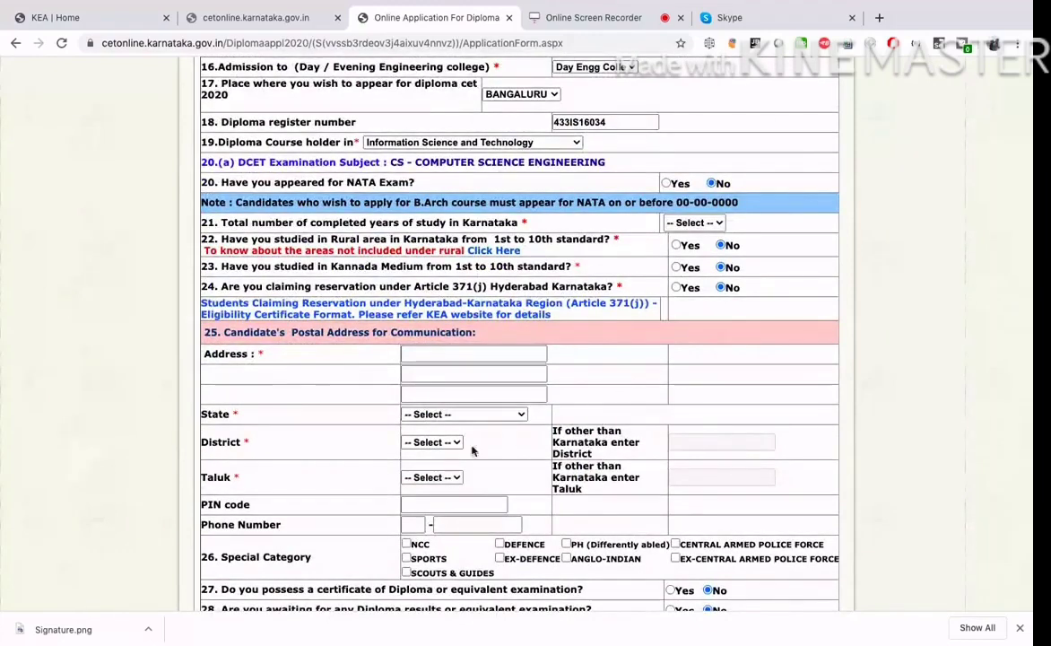
pyautogui.click(476, 415)
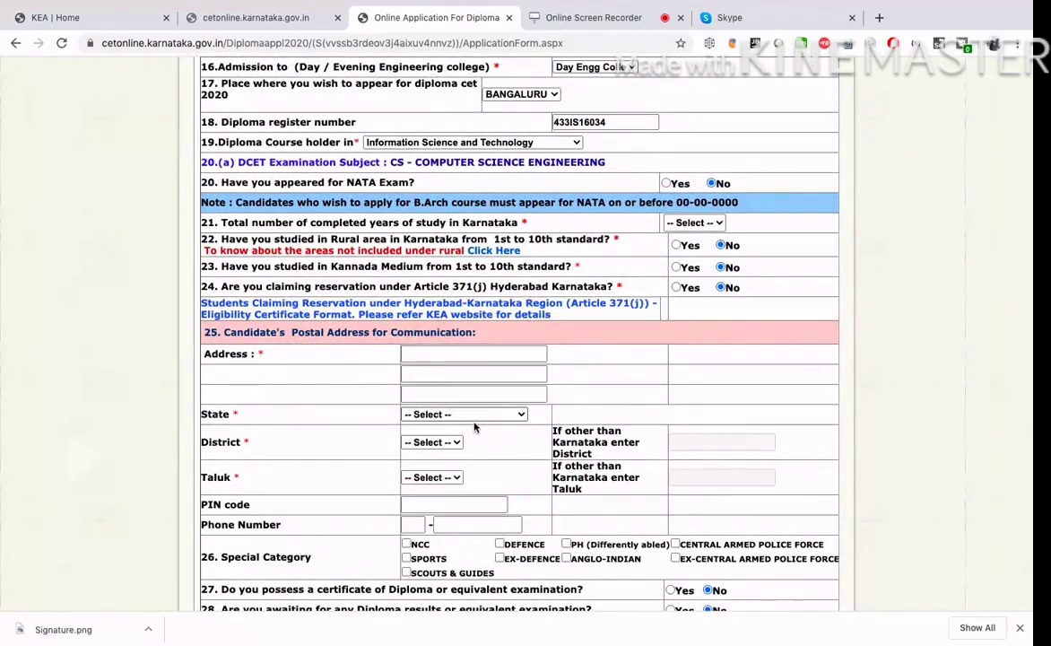
pyautogui.click(433, 384)
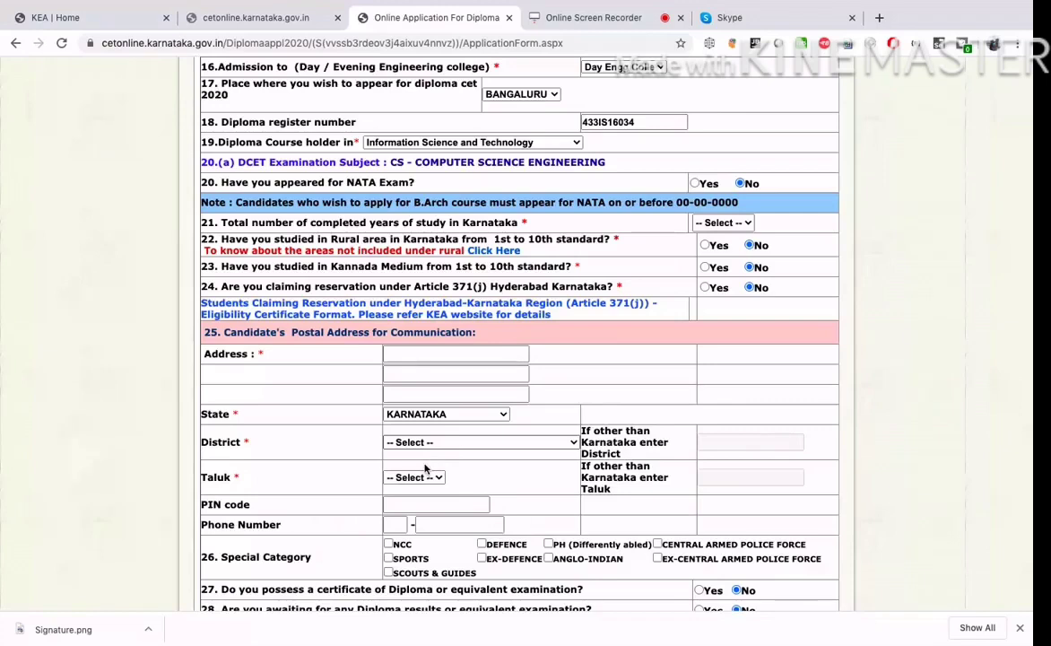
pyautogui.click(426, 467)
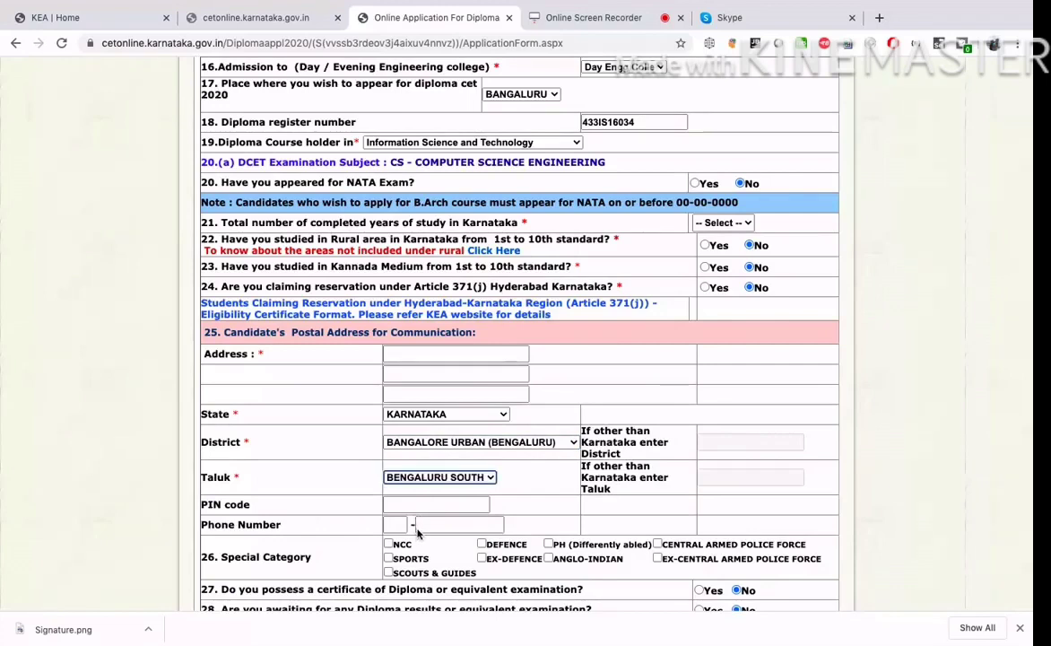
# - Enter the postal address PIN code, dismissing the browser's autofill suggestion
pyautogui.click(427, 505)
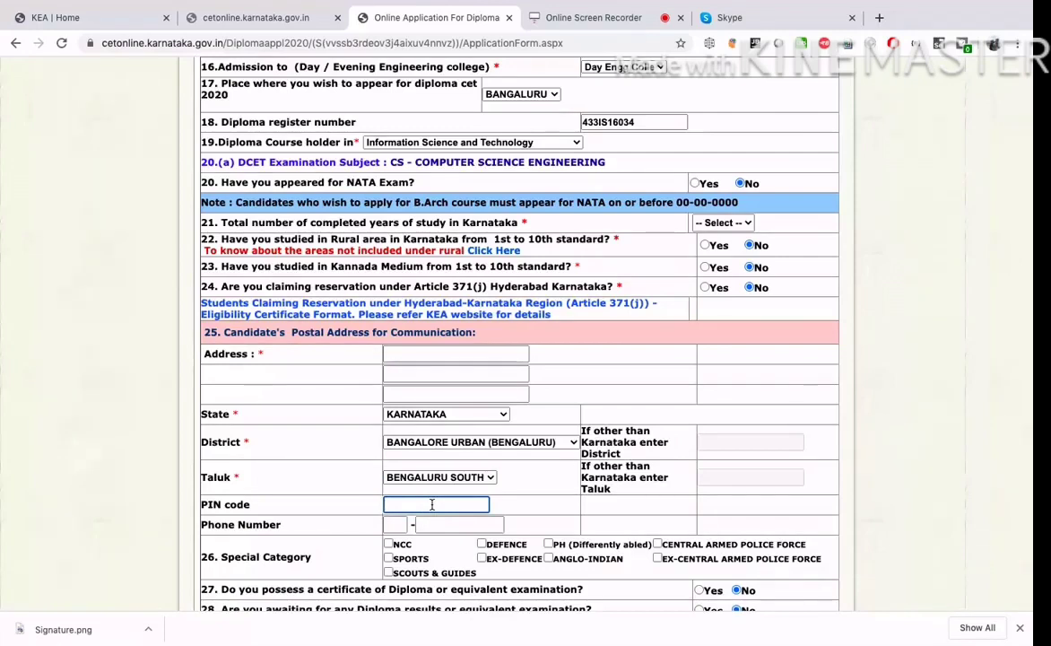
pyautogui.press('Down')
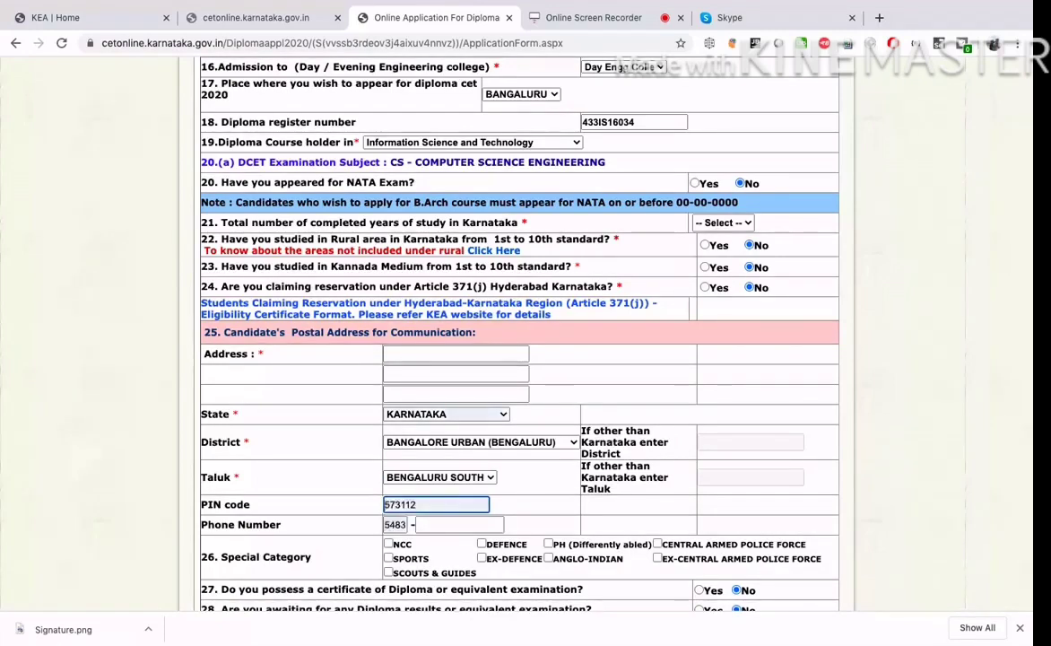
pyautogui.press('Escape')
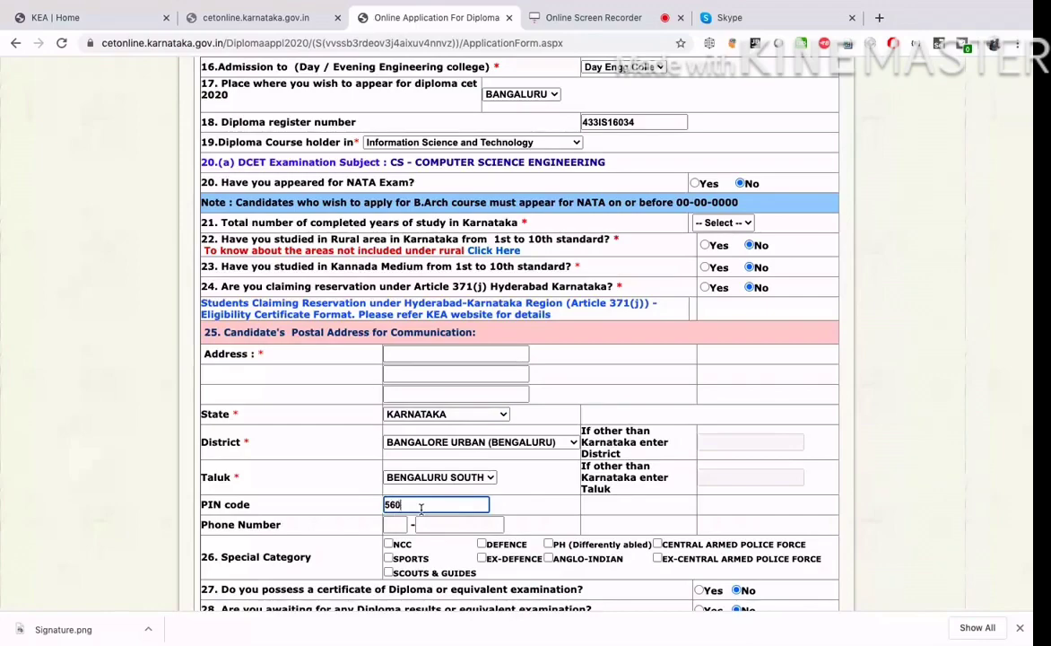
pyautogui.write('056')
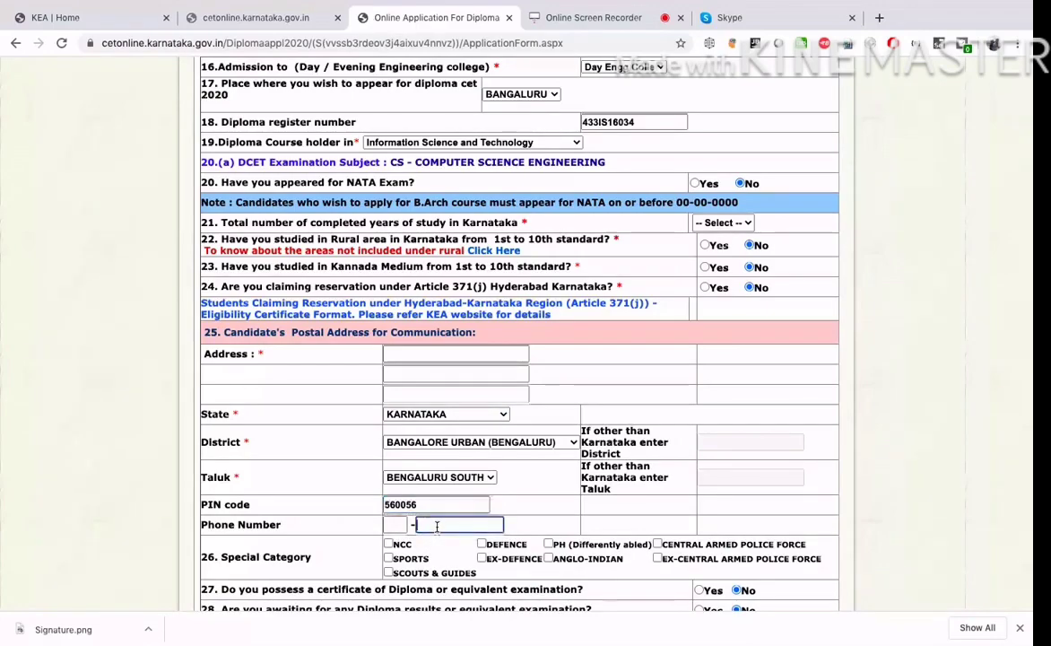
pyautogui.click(454, 525)
pyautogui.scroll(-2, 439, 518)
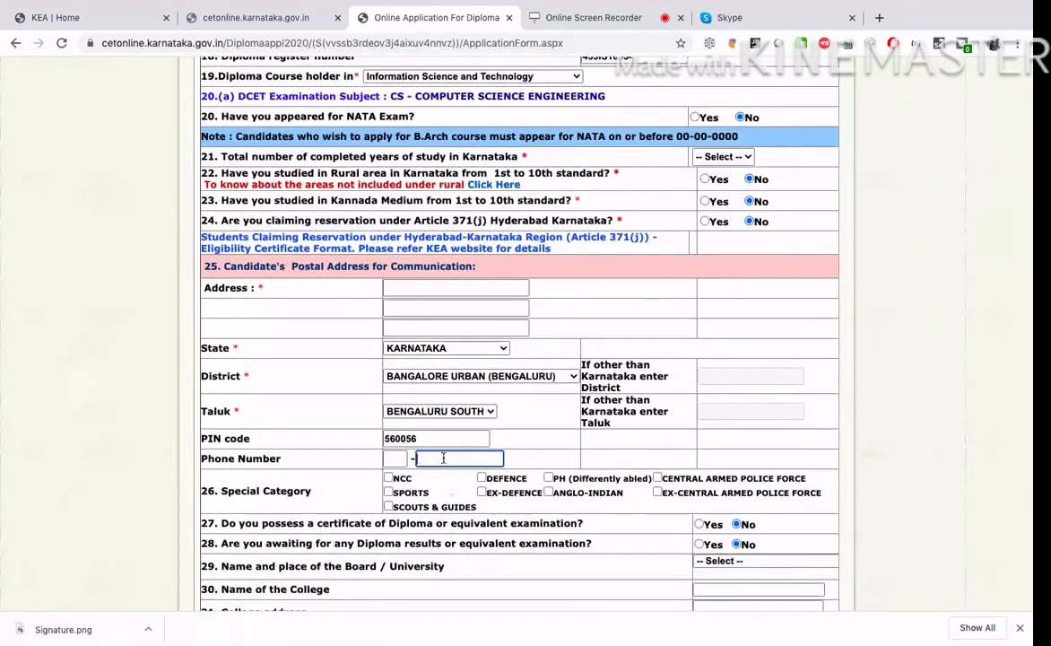
pyautogui.scroll(-2, 441, 499)
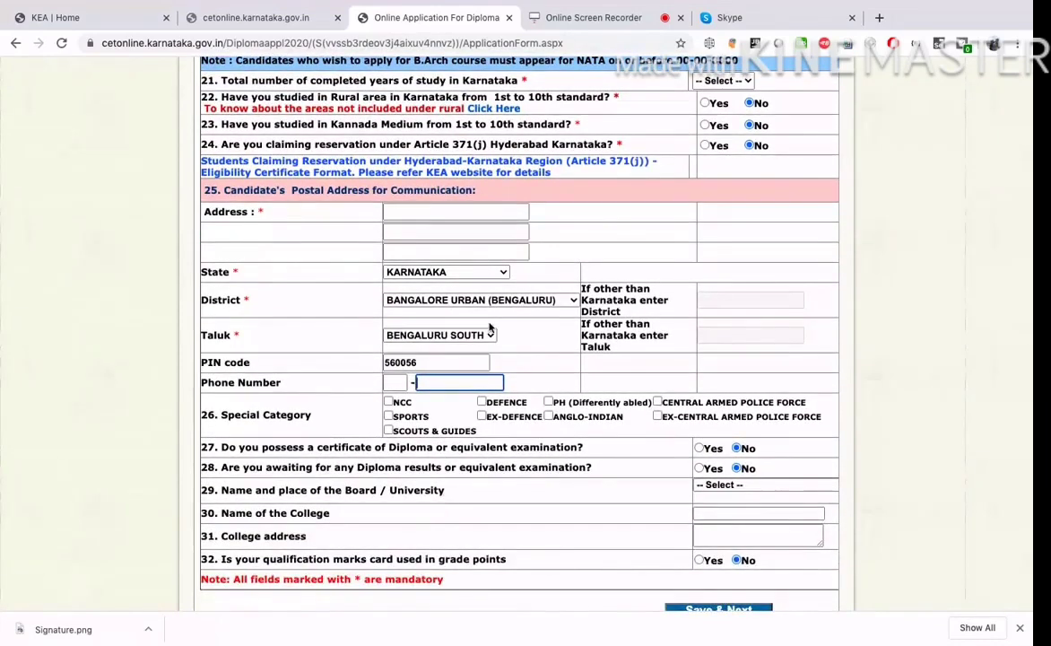